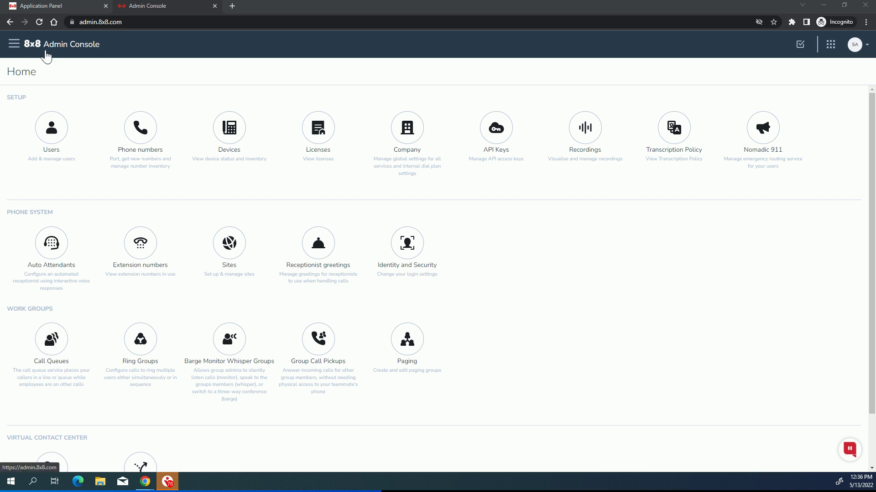
# - Open the Call Queues list and bring up the Sample CQ queue's Edit page
pyautogui.click(58, 358)
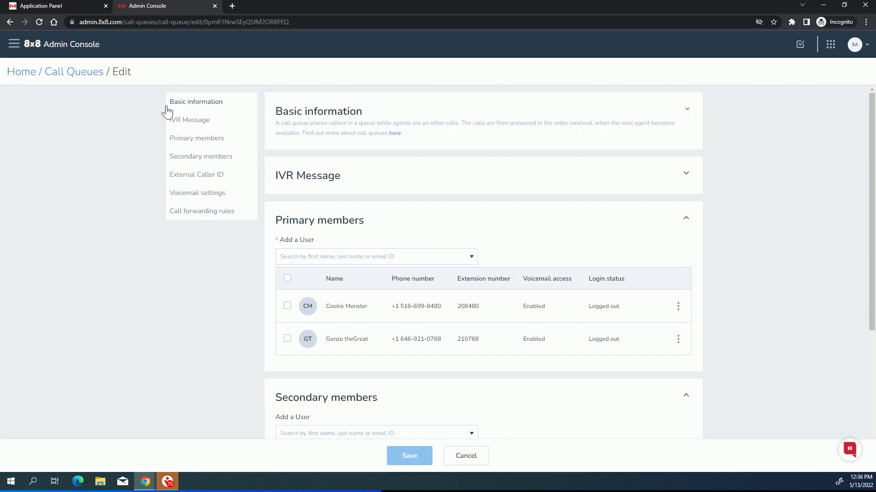
# - Expand Basic information to show 10 max calls, 45 s wrap-up, 60 s no-answer delay and 15 s alert time
pyautogui.click(179, 107)
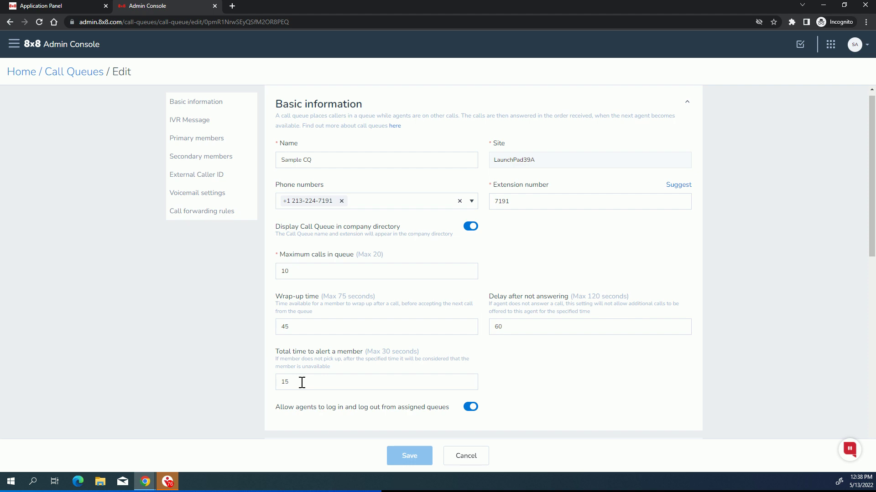
# - Turn off 'Allow agents to log in and log out from assigned queues' and expand IVR Message
pyautogui.scroll(-2, 543, 377)
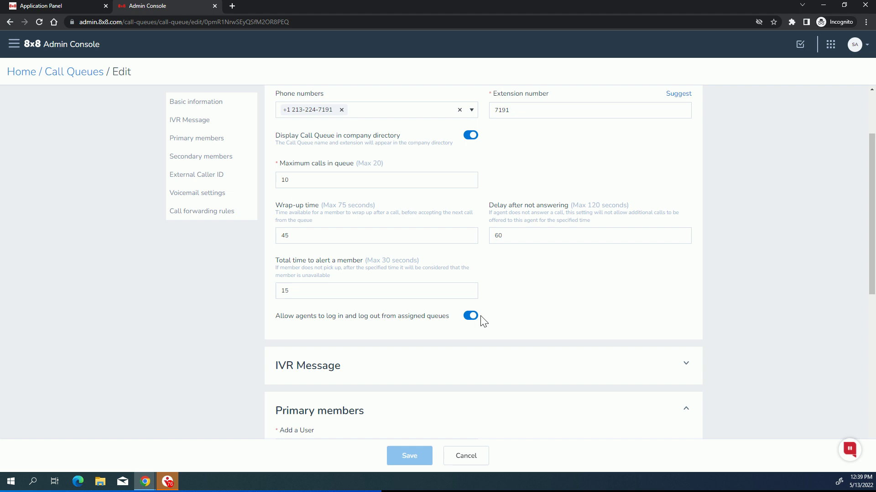
pyautogui.click(468, 319)
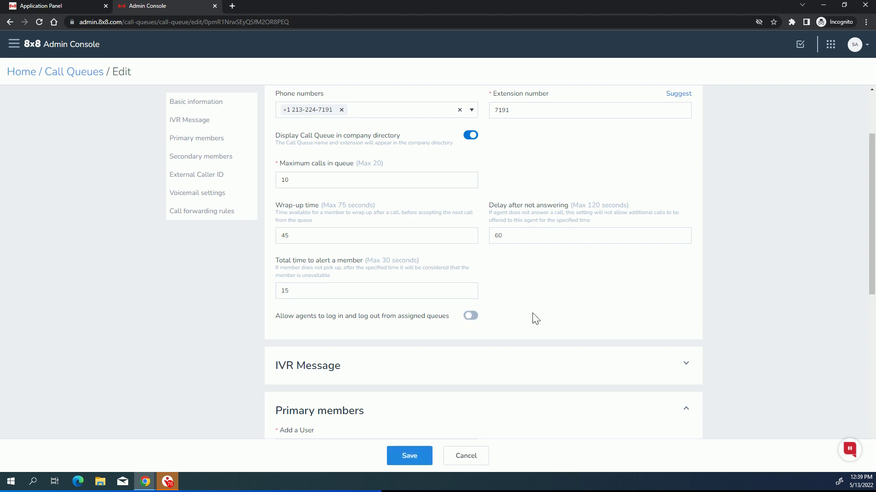
pyautogui.scroll(-3, 534, 317)
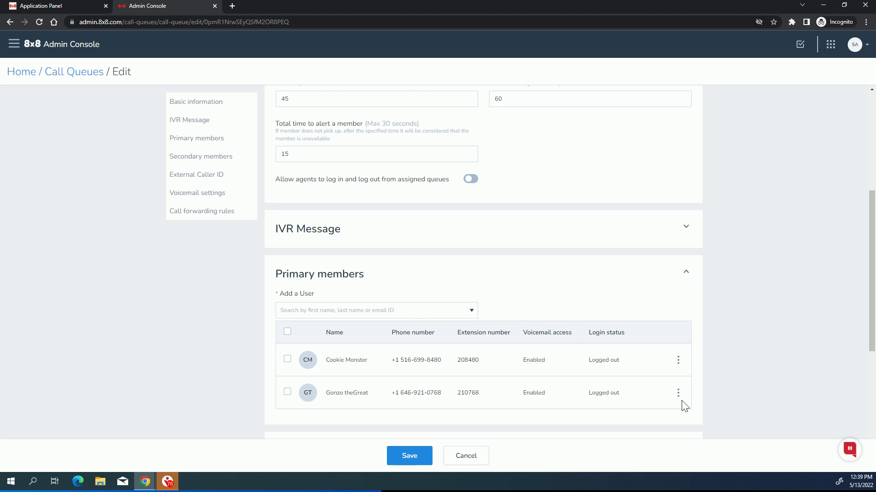
pyautogui.scroll(2, 520, 252)
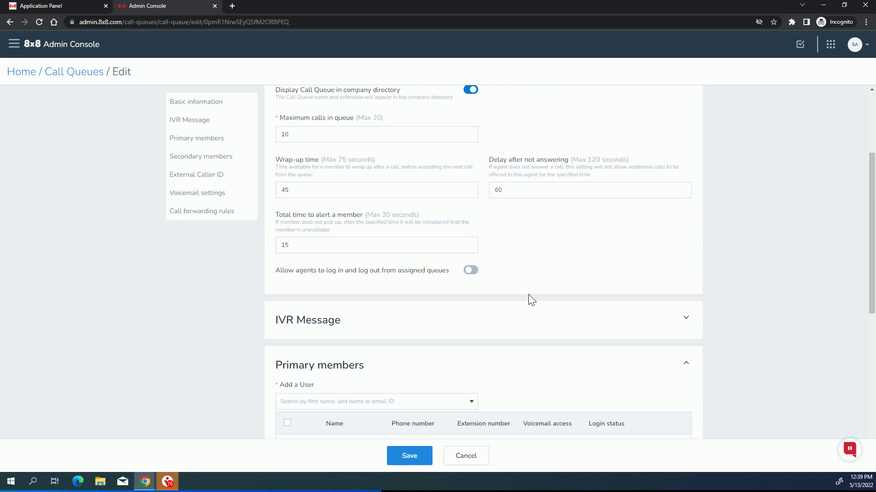
pyautogui.click(489, 319)
pyautogui.scroll(-2, 493, 330)
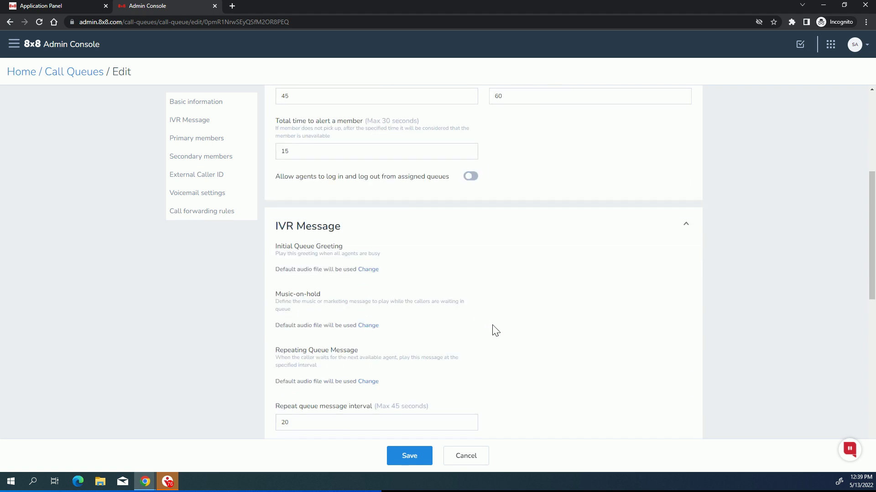
pyautogui.scroll(-2, 495, 331)
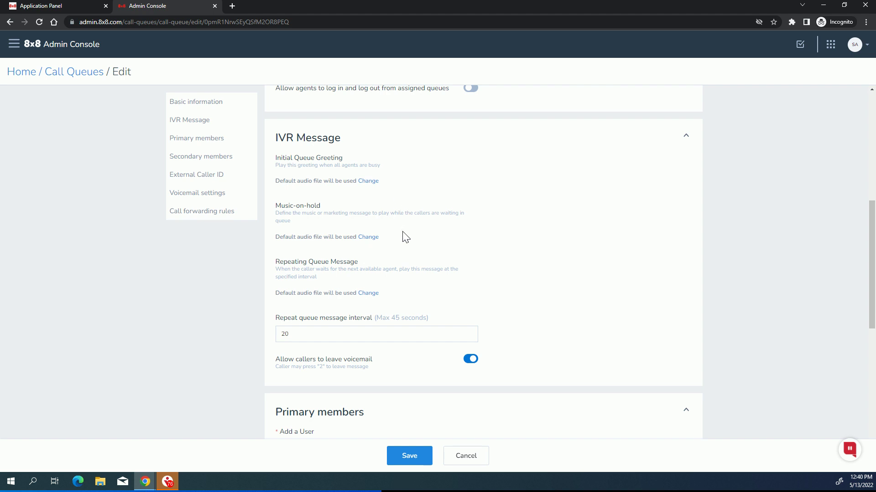
pyautogui.scroll(-1, 404, 235)
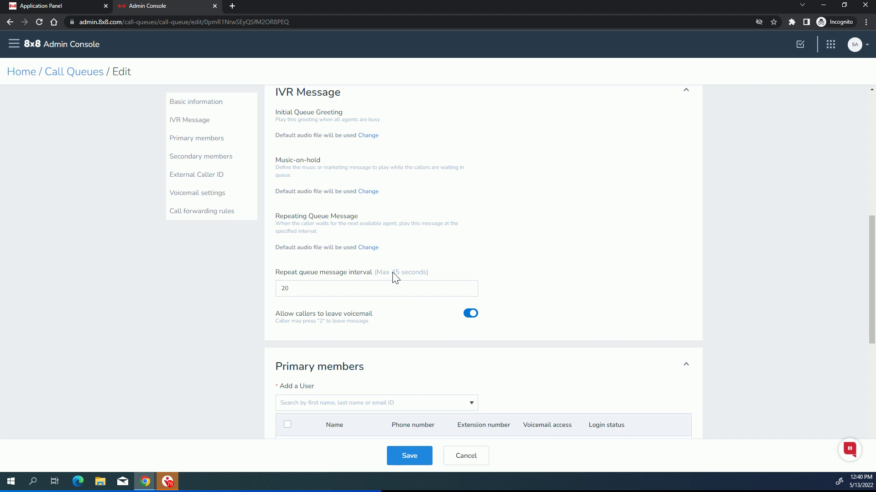
# - Turn off 'Allow callers to leave voicemail' and scroll down to the Primary and Secondary members
pyautogui.click(475, 318)
pyautogui.scroll(-2, 532, 317)
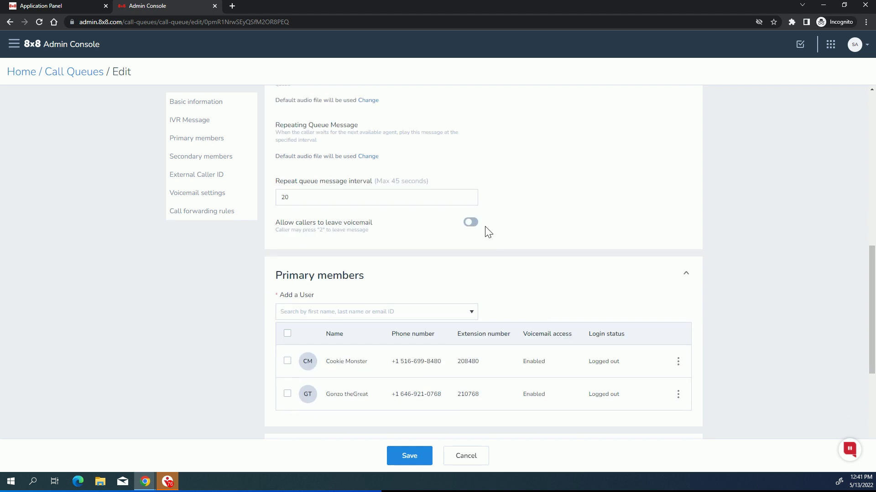
pyautogui.scroll(1, 487, 228)
pyautogui.scroll(-2, 488, 226)
pyautogui.scroll(-2, 492, 231)
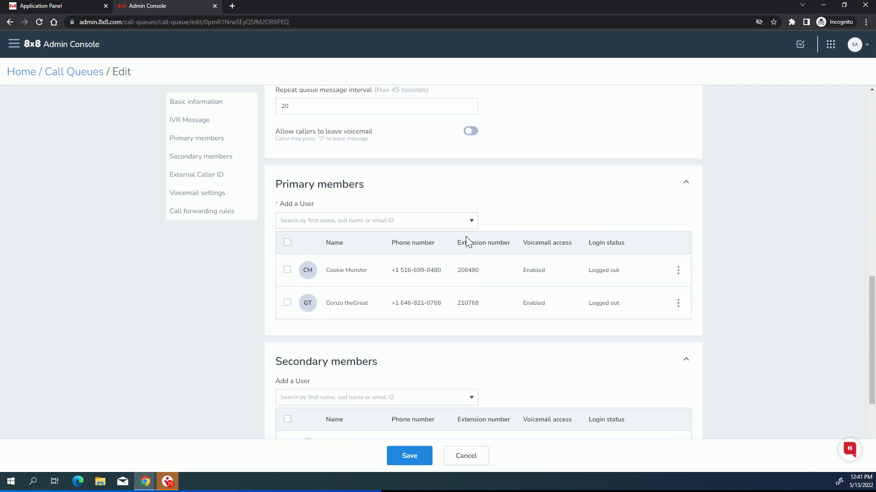
pyautogui.scroll(-1, 455, 254)
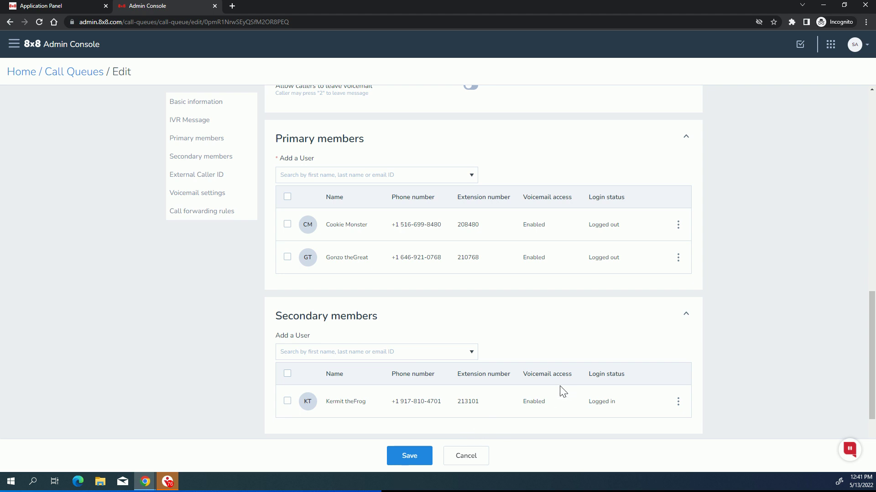
# - Add Test User from the 'Add a User' list as a third primary member
pyautogui.click(476, 180)
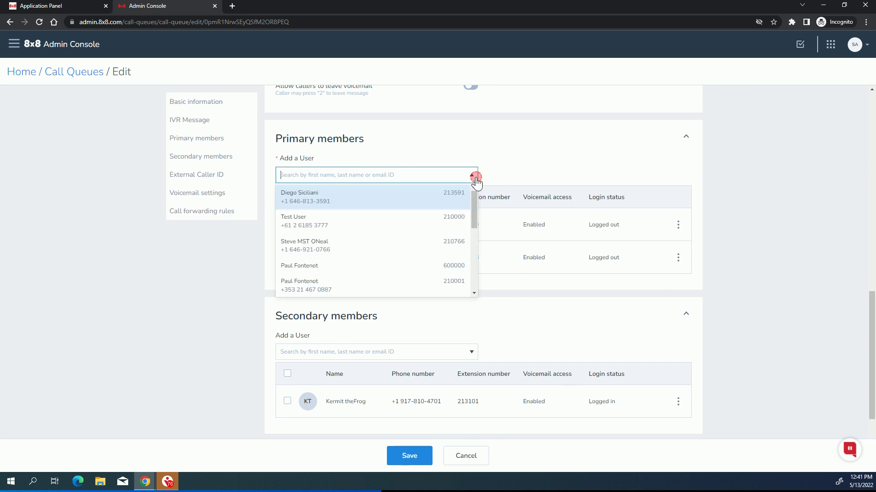
pyautogui.click(356, 223)
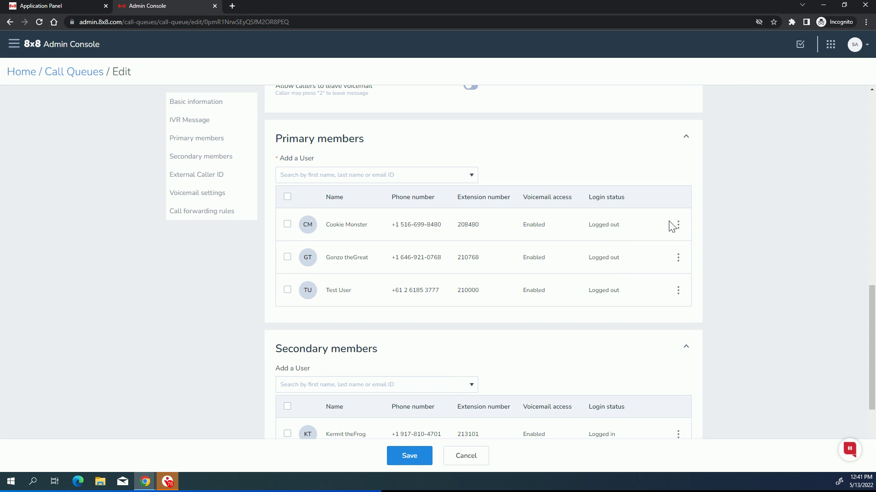
pyautogui.scroll(2, 617, 192)
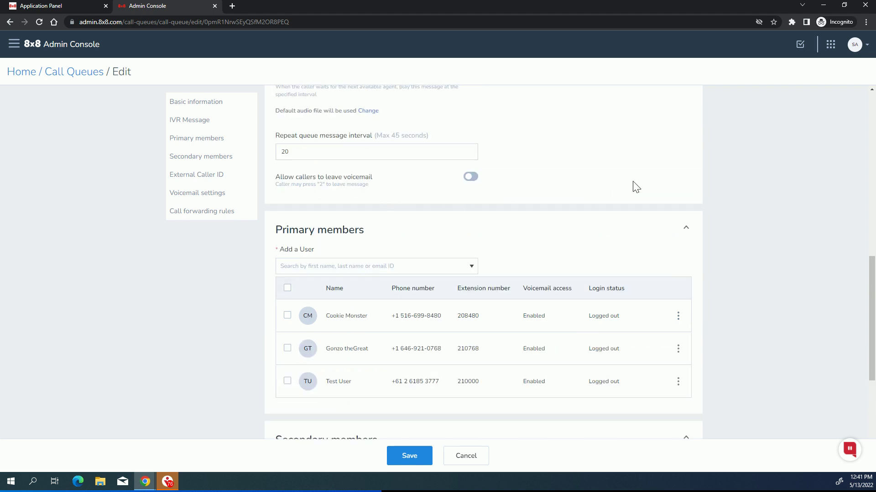
pyautogui.scroll(8, 636, 187)
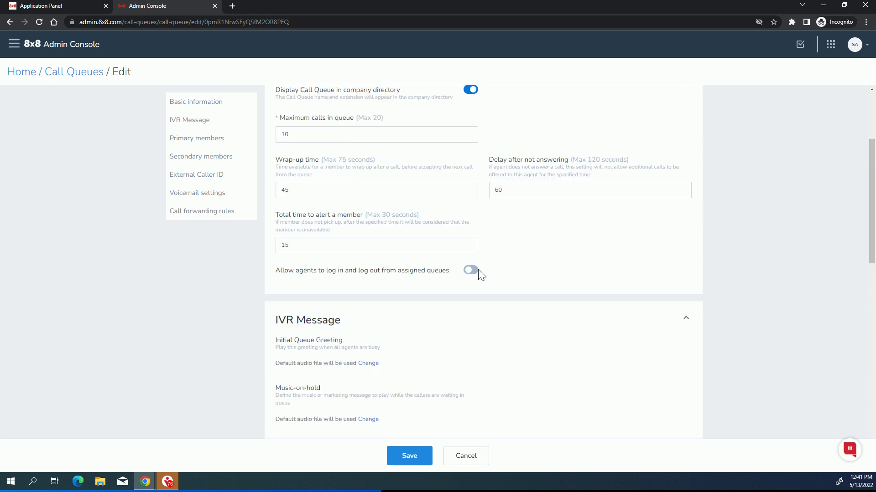
pyautogui.scroll(-10, 568, 297)
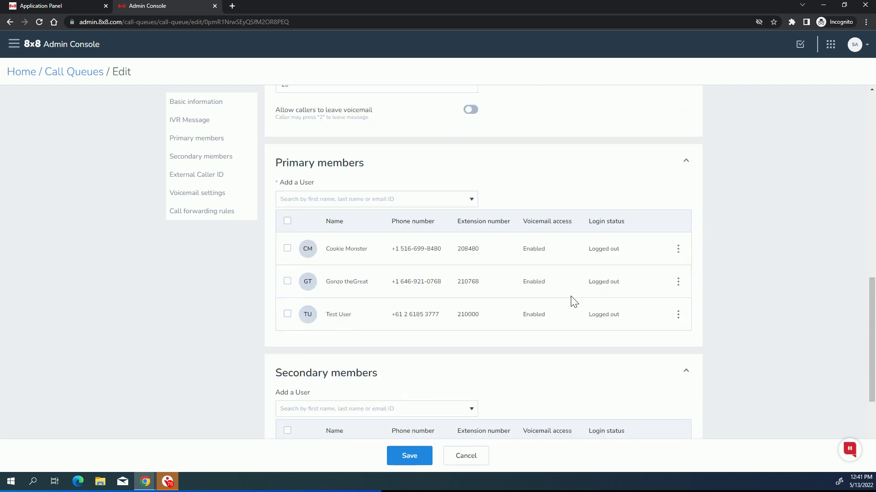
# - Log the first primary member into the queue, then disable the second member's voicemail access
pyautogui.click(681, 225)
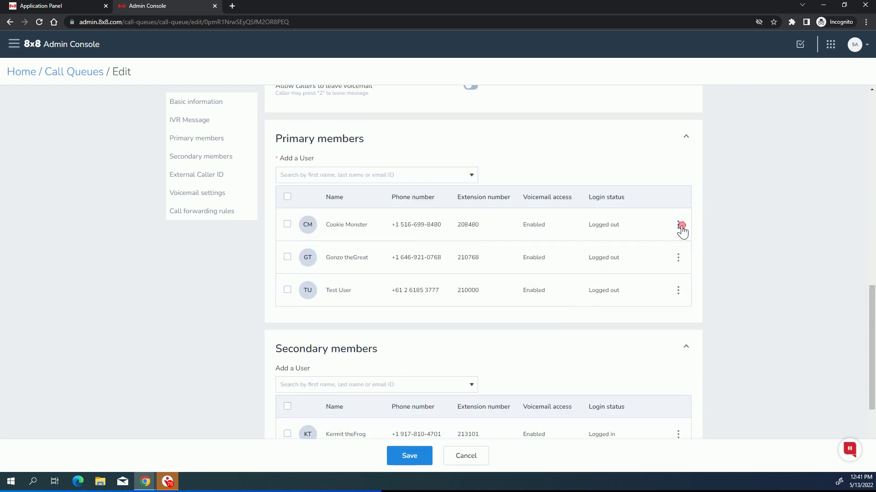
pyautogui.click(631, 259)
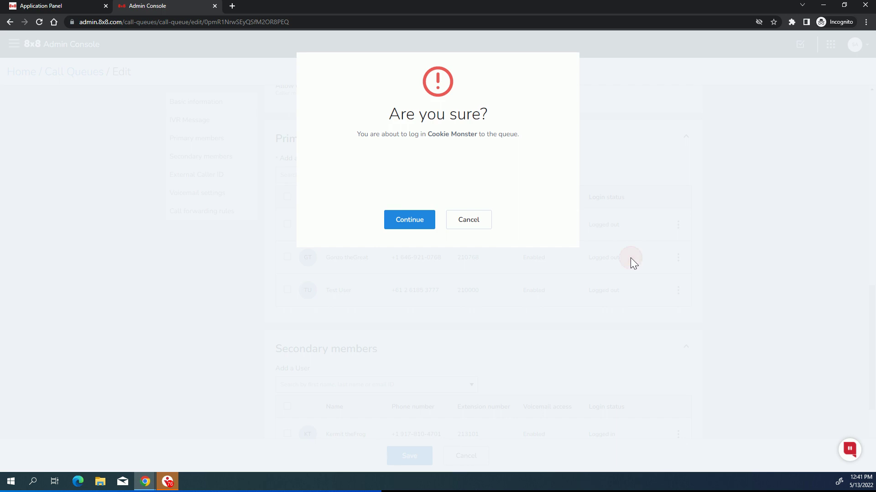
pyautogui.click(422, 227)
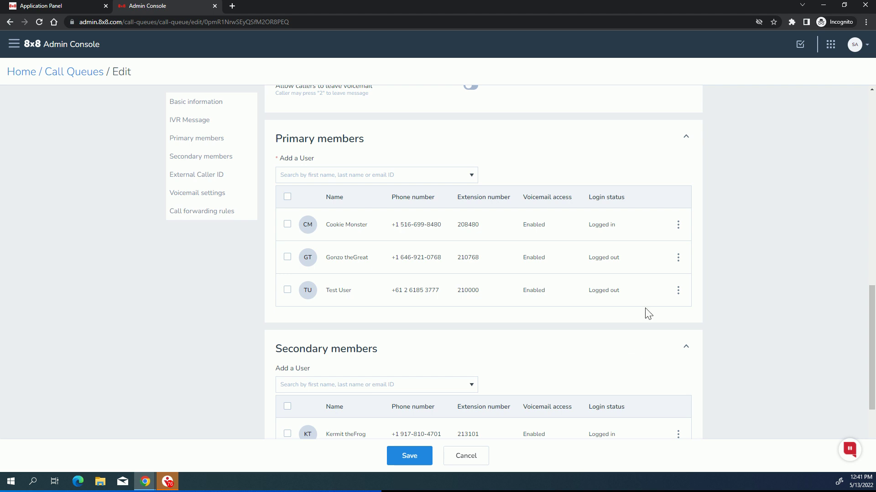
pyautogui.click(678, 259)
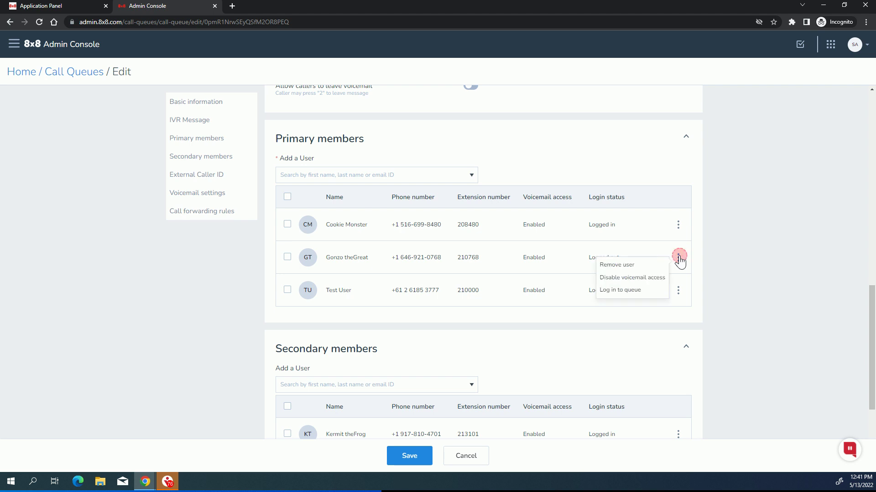
pyautogui.click(642, 278)
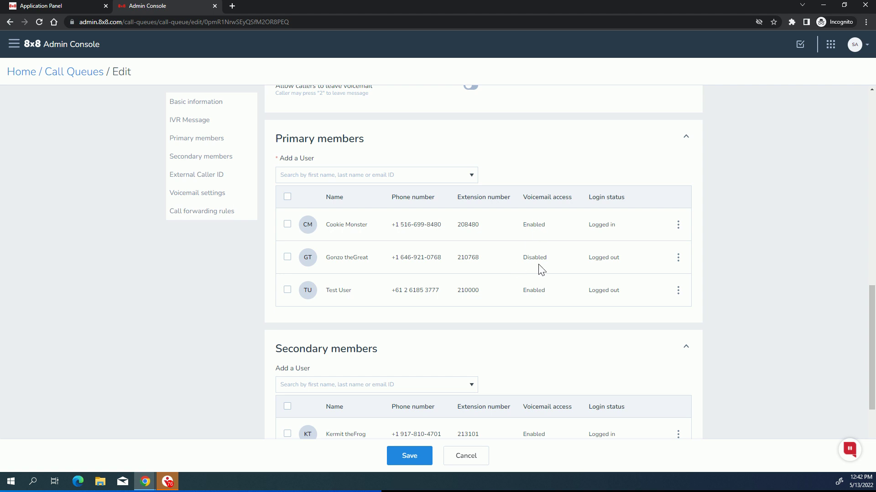
pyautogui.scroll(-2, 546, 268)
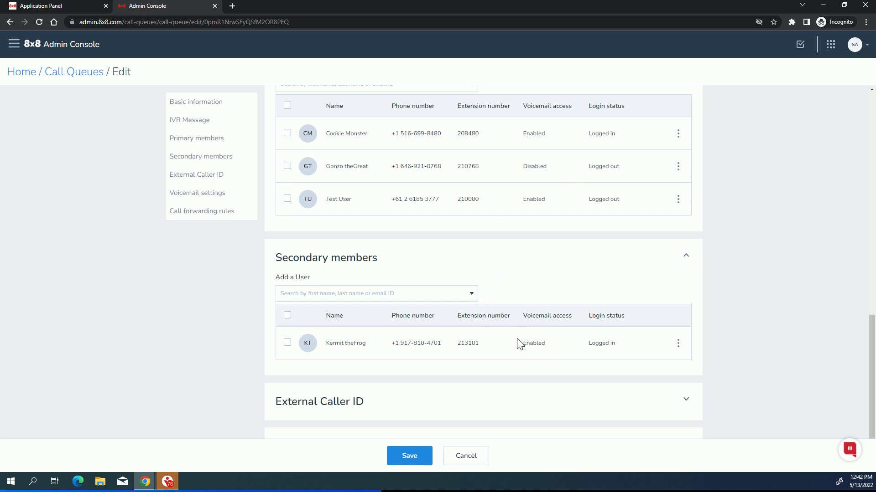
pyautogui.scroll(1, 495, 382)
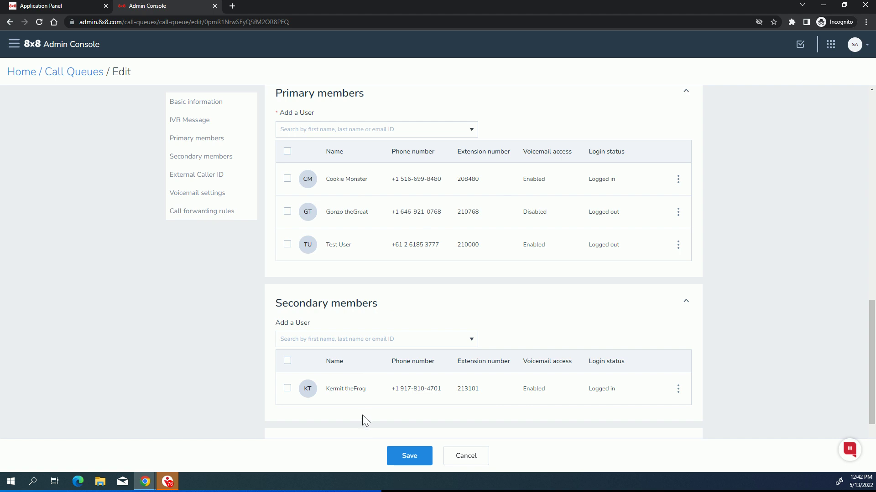
# - Expand External Caller ID to review the enabled caller ID, its phone number and display name
pyautogui.scroll(-3, 506, 203)
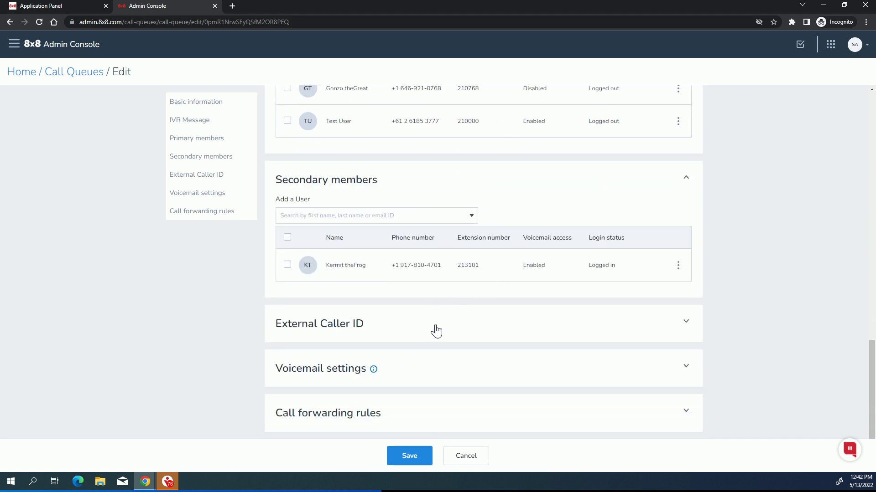
pyautogui.click(398, 324)
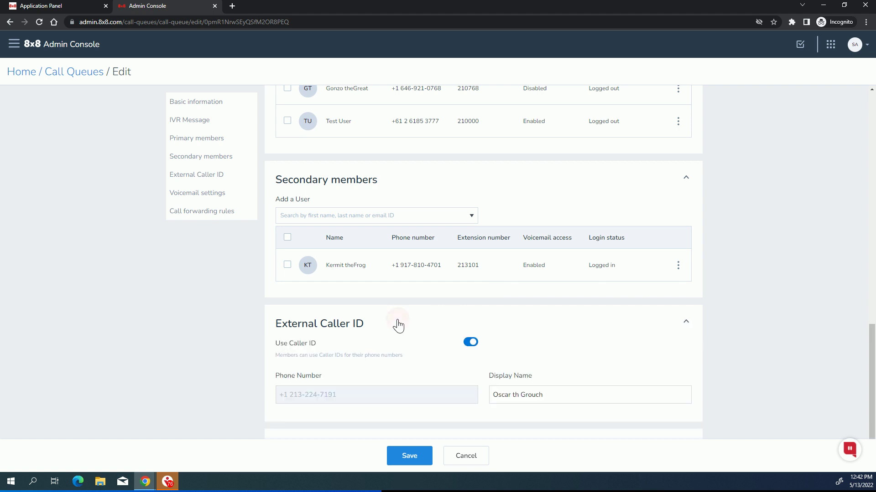
pyautogui.scroll(-2, 399, 325)
pyautogui.scroll(15, 401, 325)
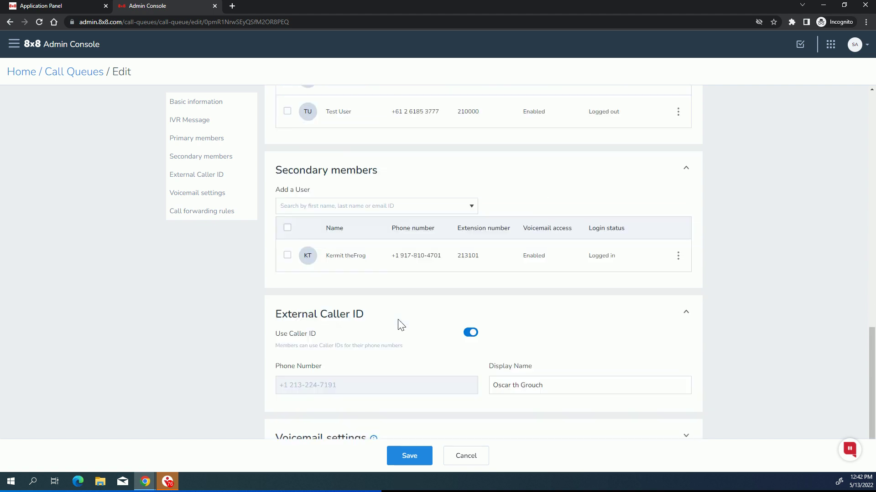
pyautogui.scroll(1, 410, 314)
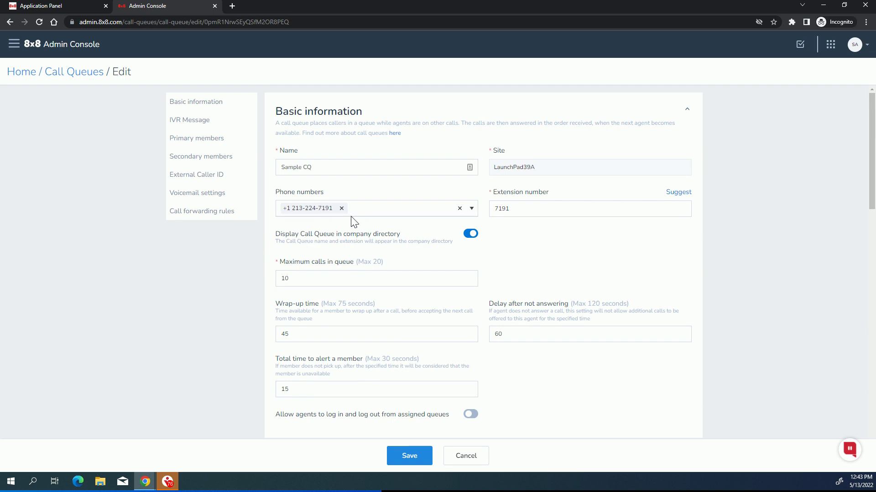
pyautogui.scroll(-12, 440, 246)
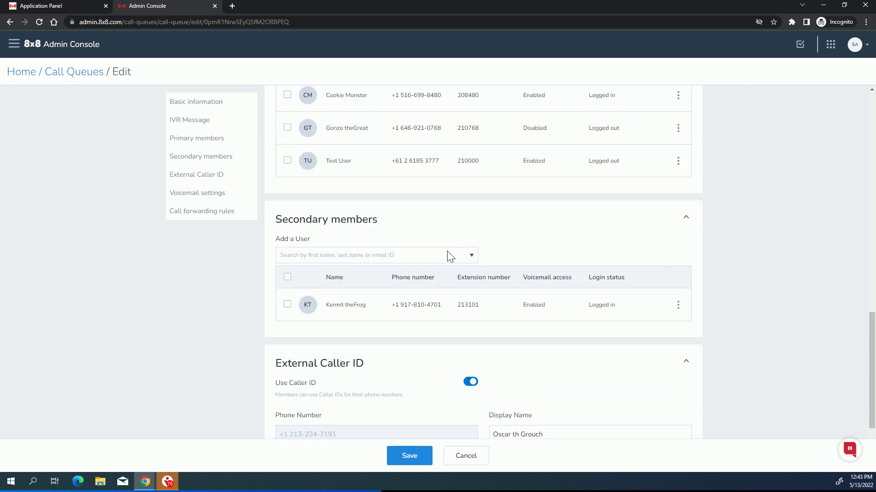
pyautogui.scroll(-3, 446, 256)
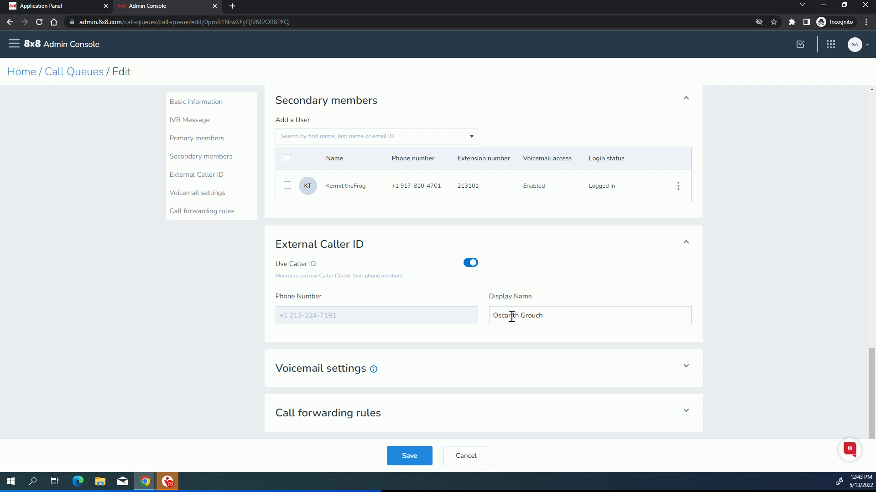
# - Expand Voicemail settings to show the default external and internal greetings and the access PIN
pyautogui.click(514, 370)
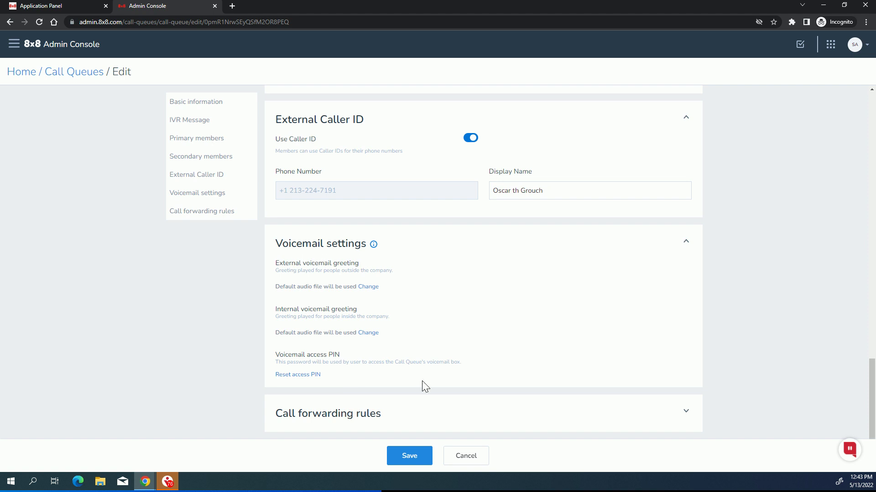
# - Expand Call forwarding rules and review all four rules, three sending calls to Voicemail
pyautogui.click(528, 417)
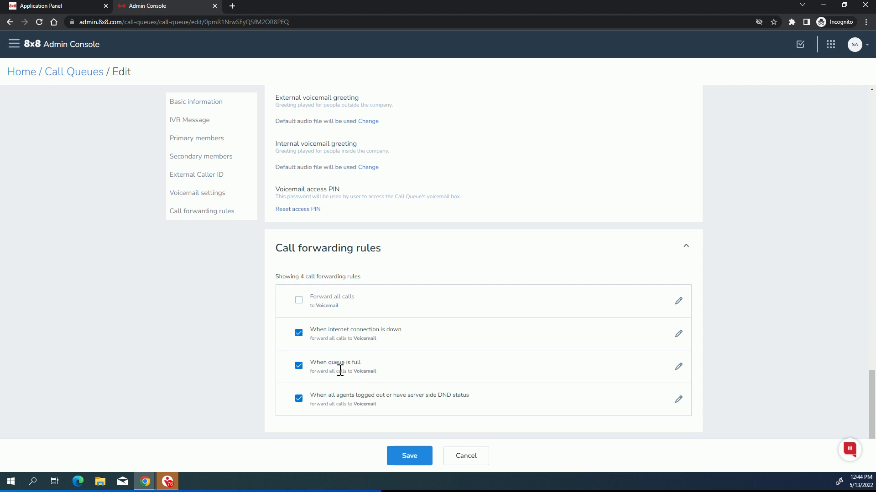
pyautogui.scroll(20, 340, 369)
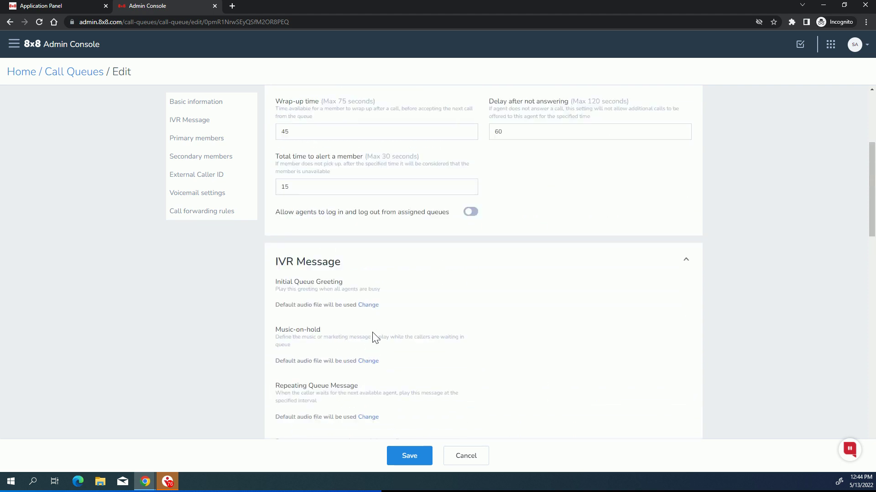
pyautogui.scroll(1, 367, 313)
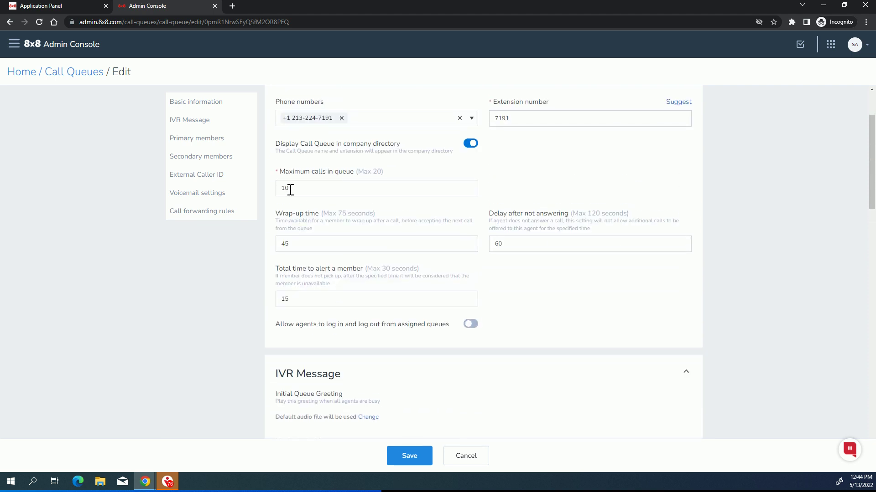
pyautogui.scroll(-18, 365, 299)
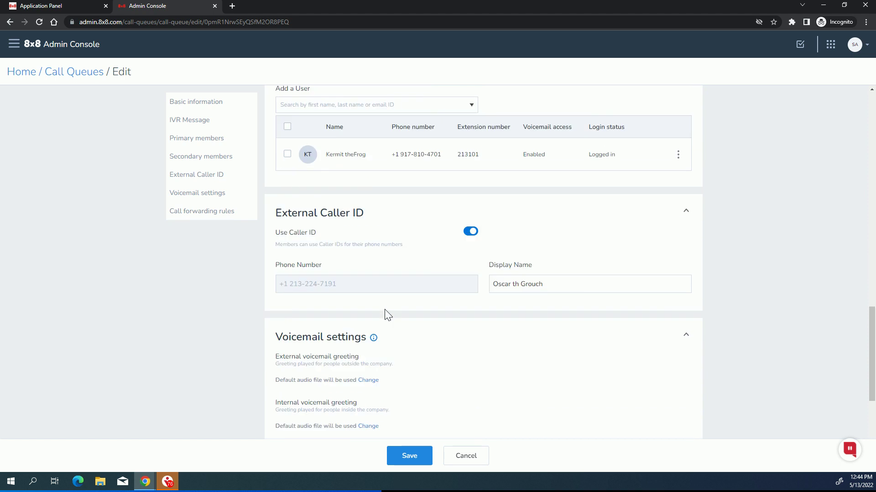
pyautogui.scroll(-5, 387, 315)
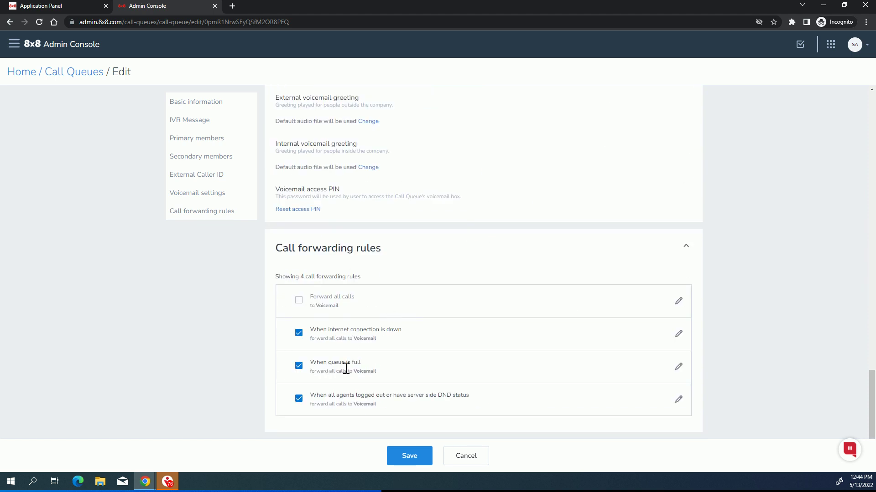
# - Try 'Selected user or service' on the queue-full rule, then cancel, keeping it on Voicemail
pyautogui.click(678, 367)
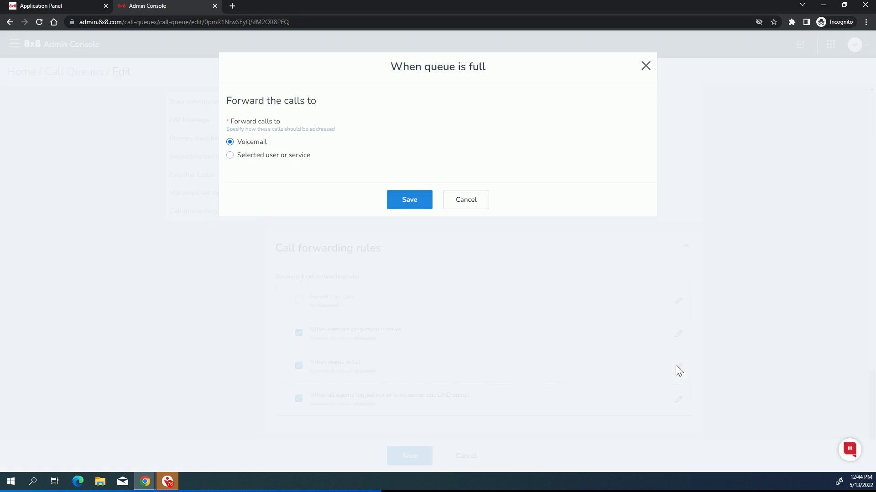
pyautogui.click(231, 156)
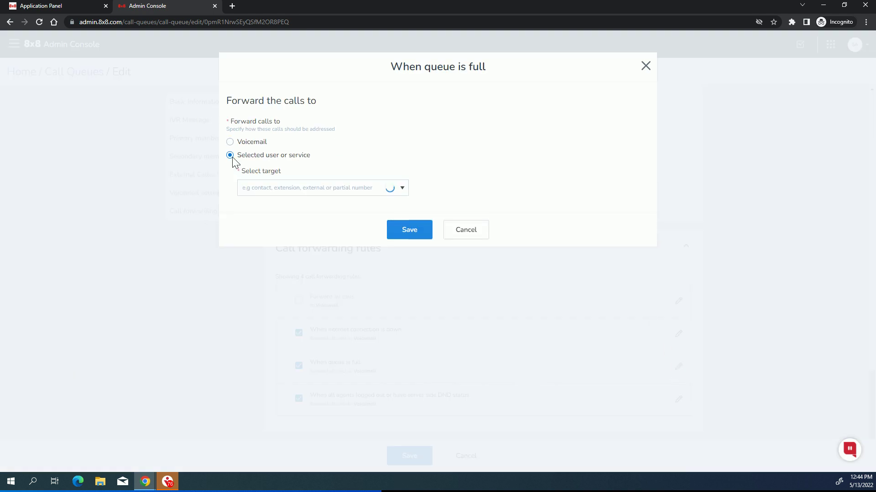
pyautogui.click(392, 189)
pyautogui.click(392, 189)
pyautogui.click(466, 230)
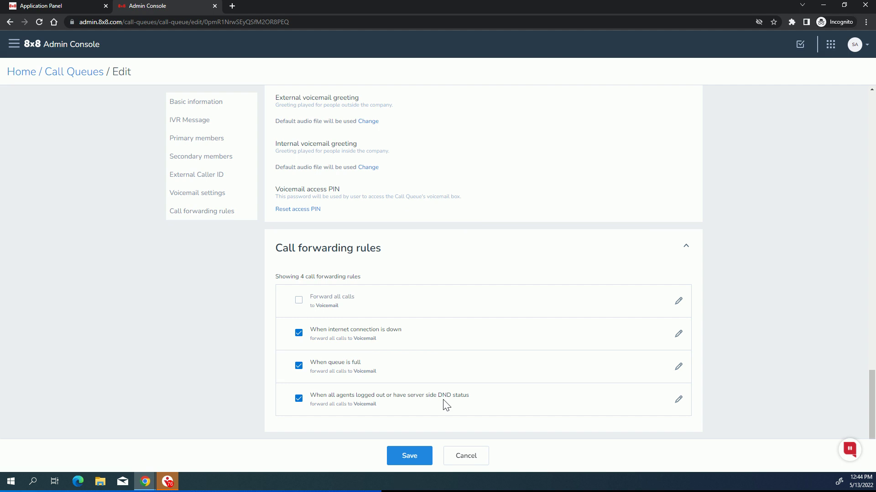
# - Cancel changes to the all-agents-logged-out rule, leaving Voicemail, and save the call queue
pyautogui.click(677, 401)
pyautogui.click(258, 156)
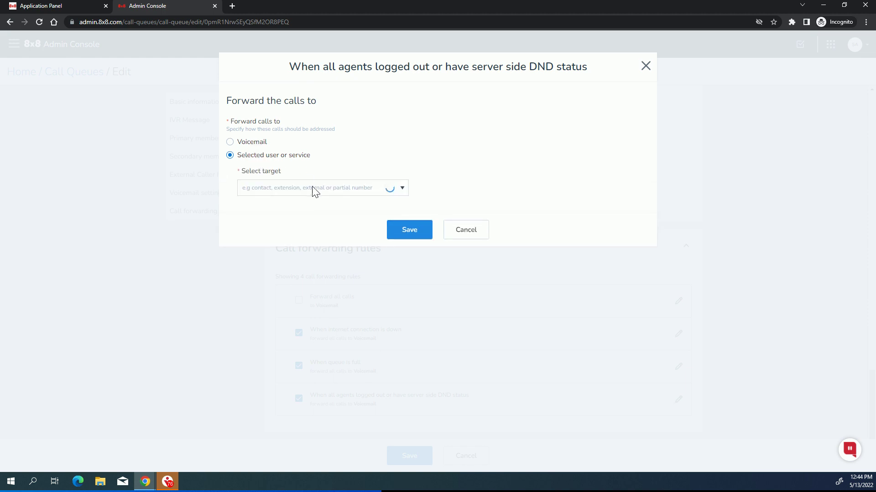
pyautogui.click(484, 233)
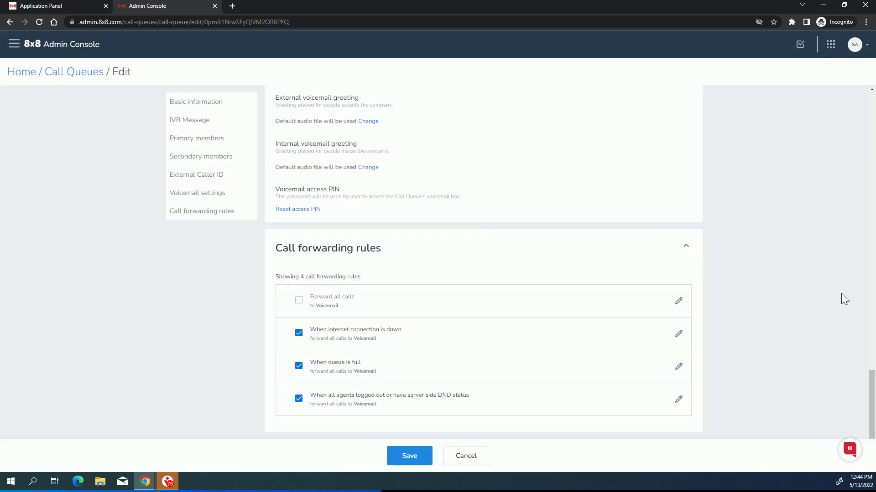
pyautogui.click(407, 457)
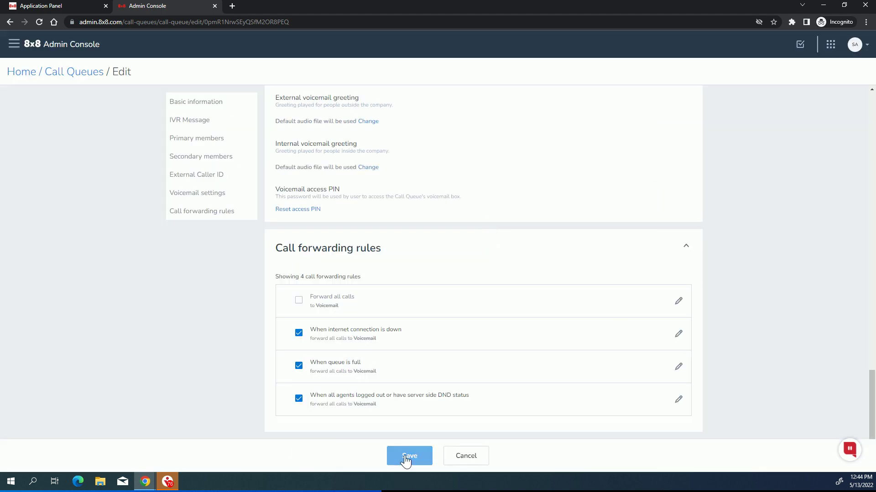